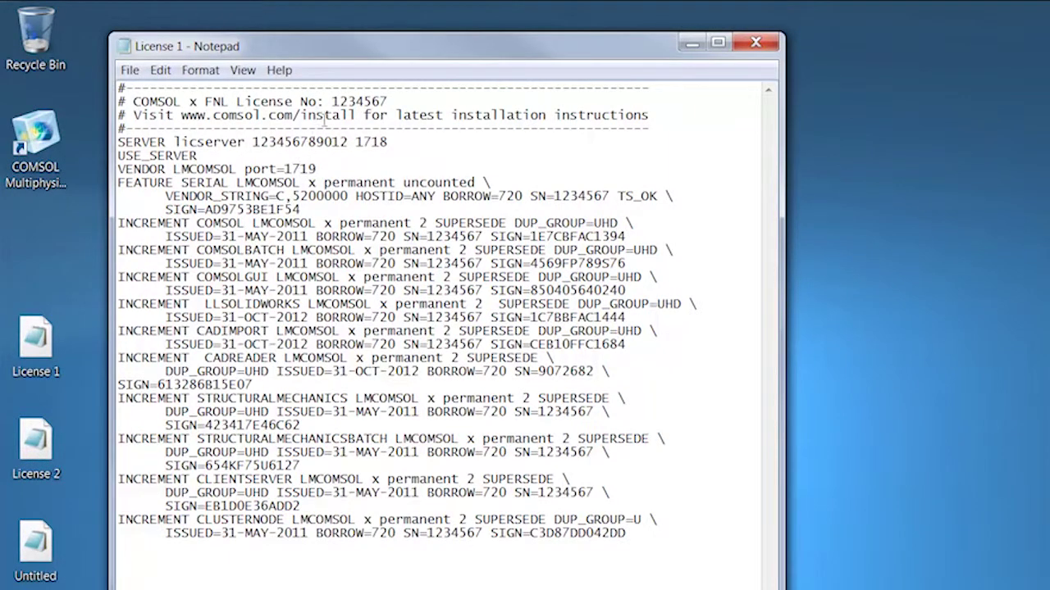
pyautogui.moveTo(325, 105); pyautogui.dragTo(398, 108)
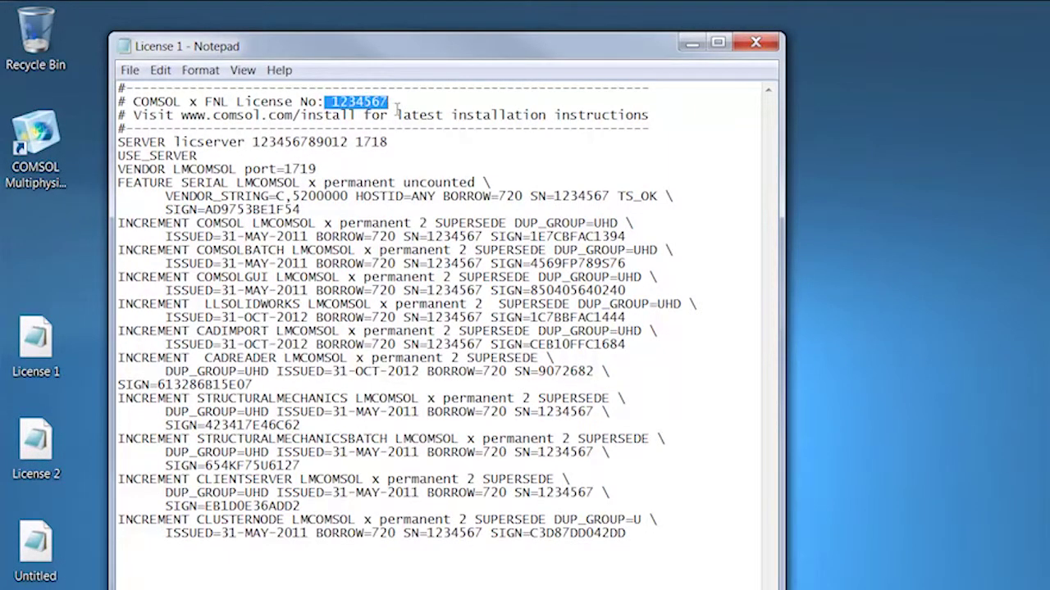
pyautogui.click(145, 558)
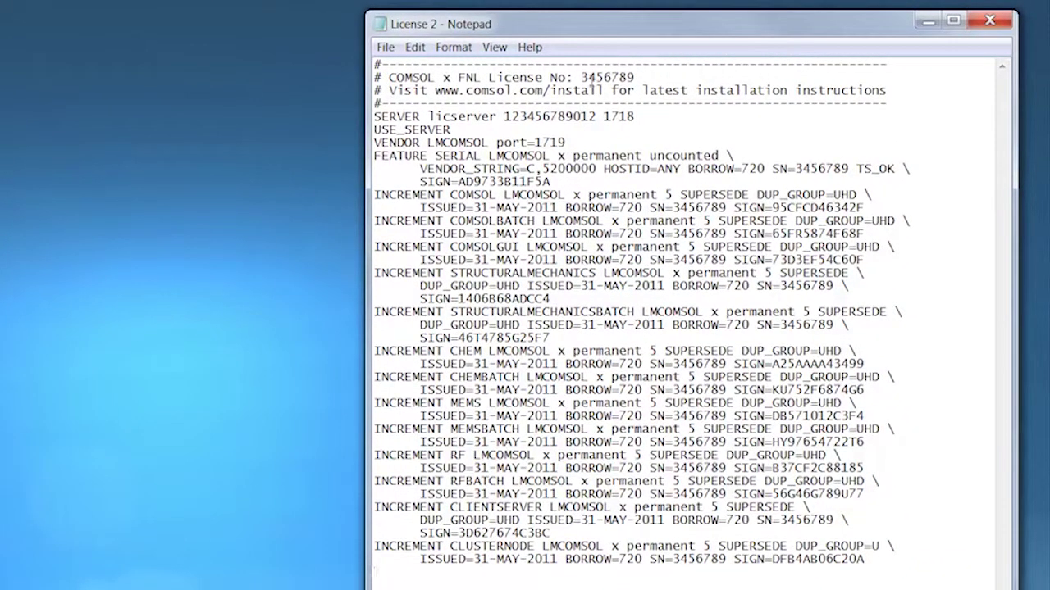
pyautogui.moveTo(581, 77); pyautogui.dragTo(636, 77)
pyautogui.click(374, 572)
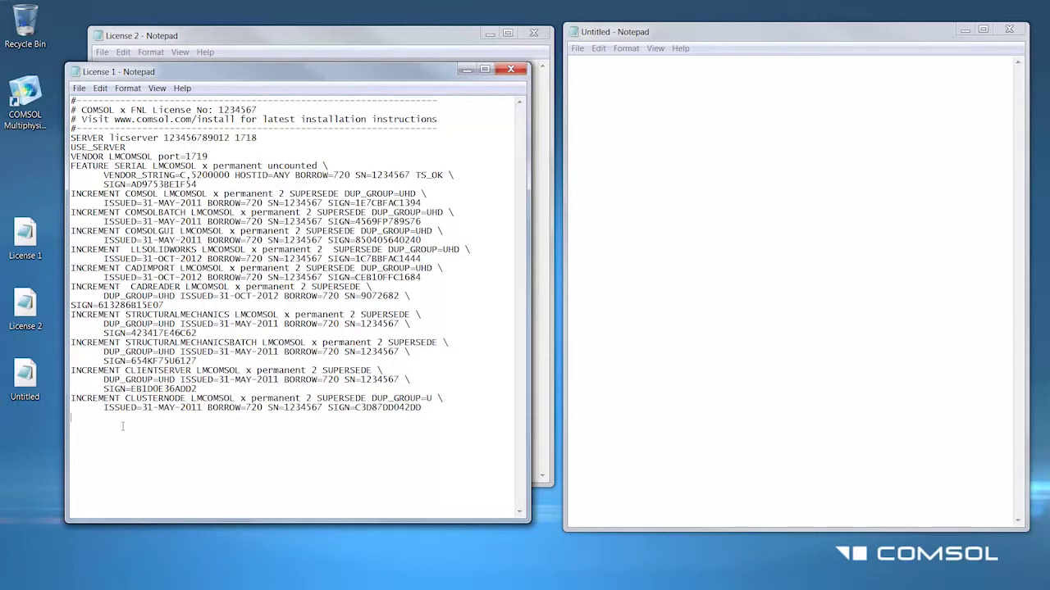
# Paste all of License 1 into Untitled, add 'and 3456789' to its header, and close License 1
pyautogui.moveTo(123, 426); pyautogui.dragTo(67, 103)
pyautogui.hotkey('ctrl', 'c')
pyautogui.click(586, 127)
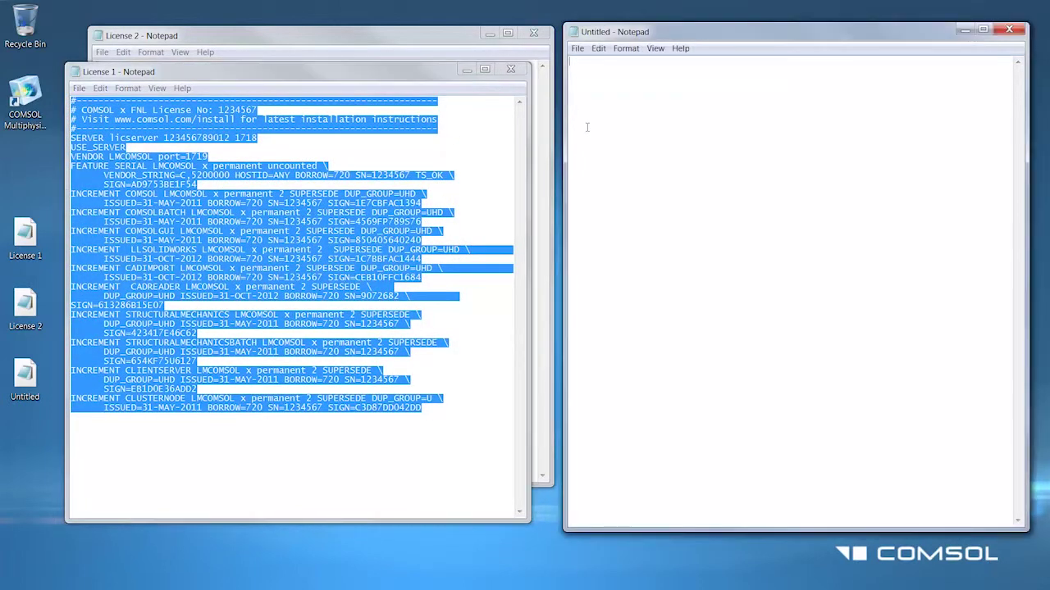
pyautogui.hotkey('ctrl', 'v')
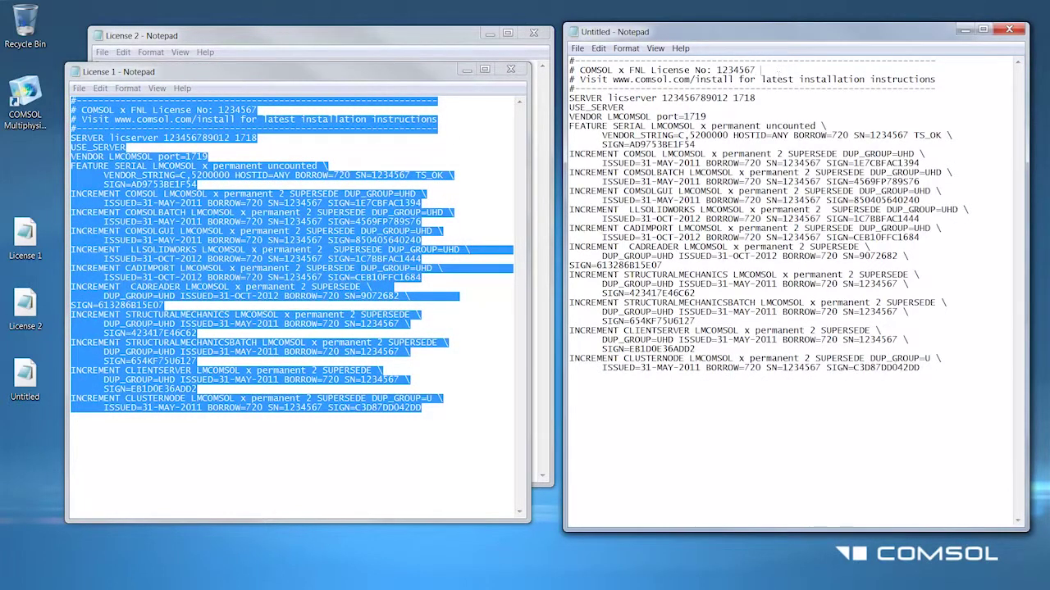
pyautogui.write('and 3456789')
pyautogui.click(467, 68)
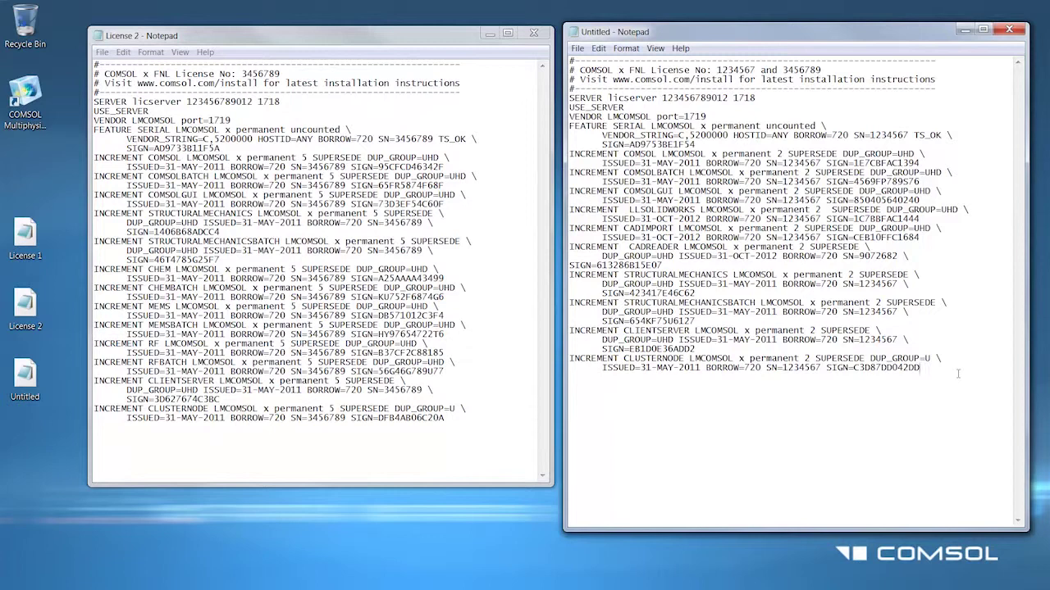
# Add the comment '#--Lines below for license 3456789 (license 2)' and paste License 2's FEATURE/INCREMENT lines beneath it
pyautogui.write('#--Lines below for license 3456789 (')
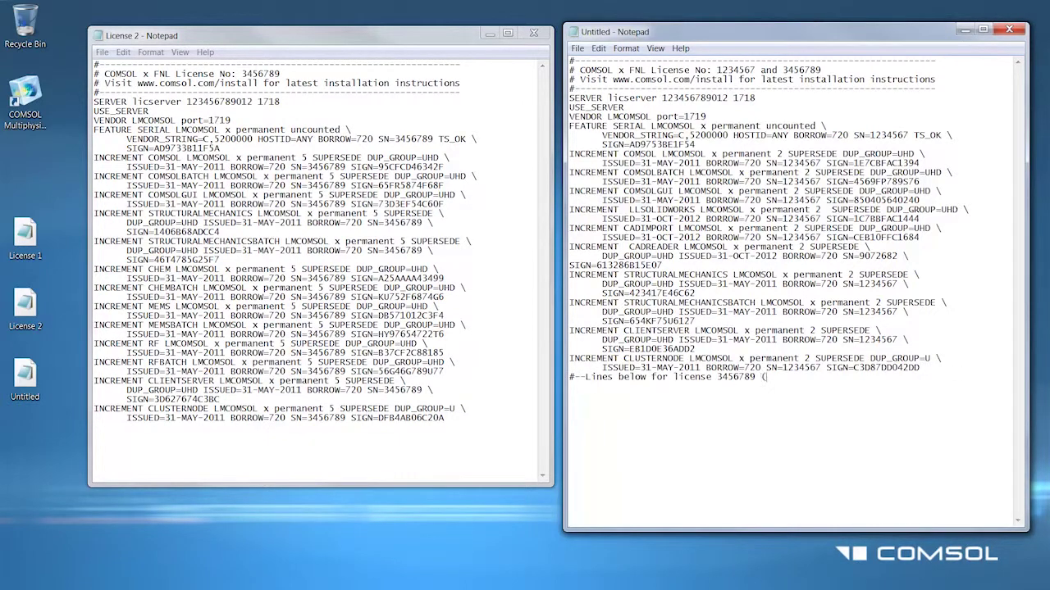
pyautogui.write('license 2)')
pyautogui.moveTo(474, 420); pyautogui.dragTo(93, 129)
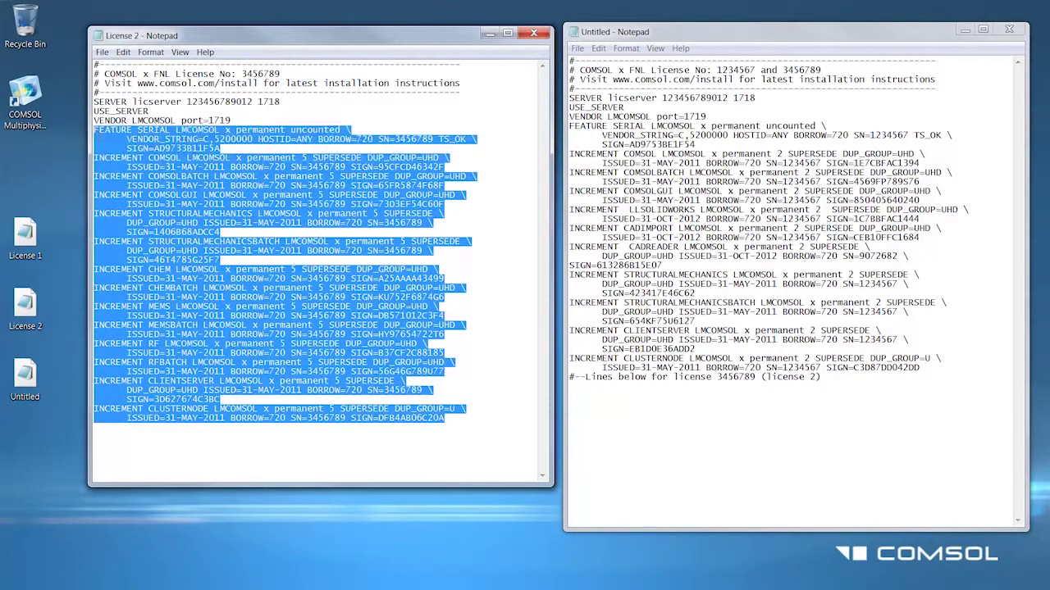
pyautogui.hotkey('ctrl', 'c')
pyautogui.click(610, 386)
pyautogui.hotkey('ctrl', 'v')
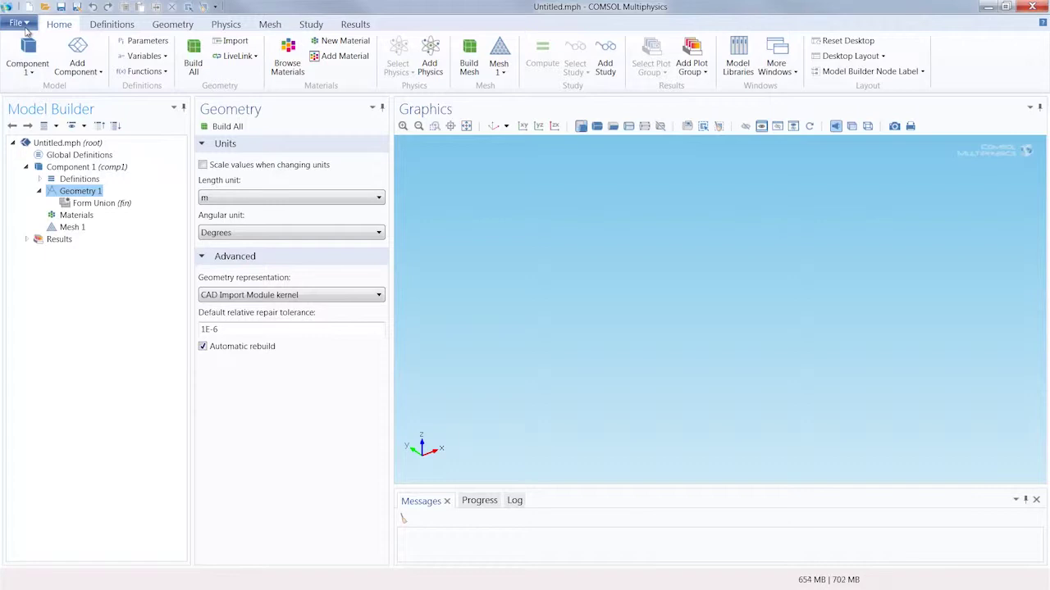
# Open the FlexNet License Administration Guide PDF from COMSOL's File > Help > Documentation window
pyautogui.click(20, 23)
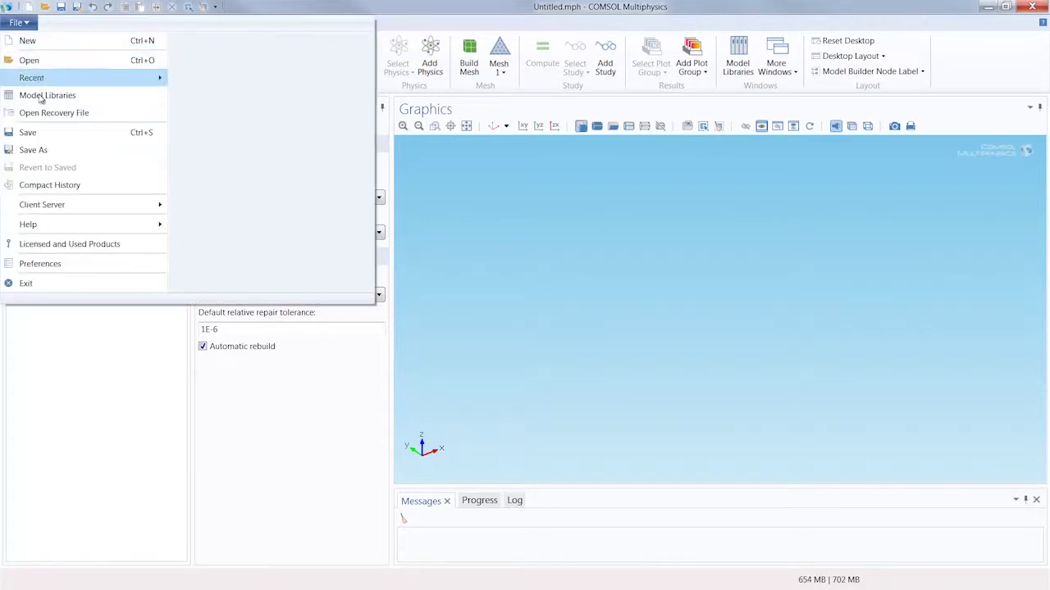
pyautogui.moveTo(95, 227)
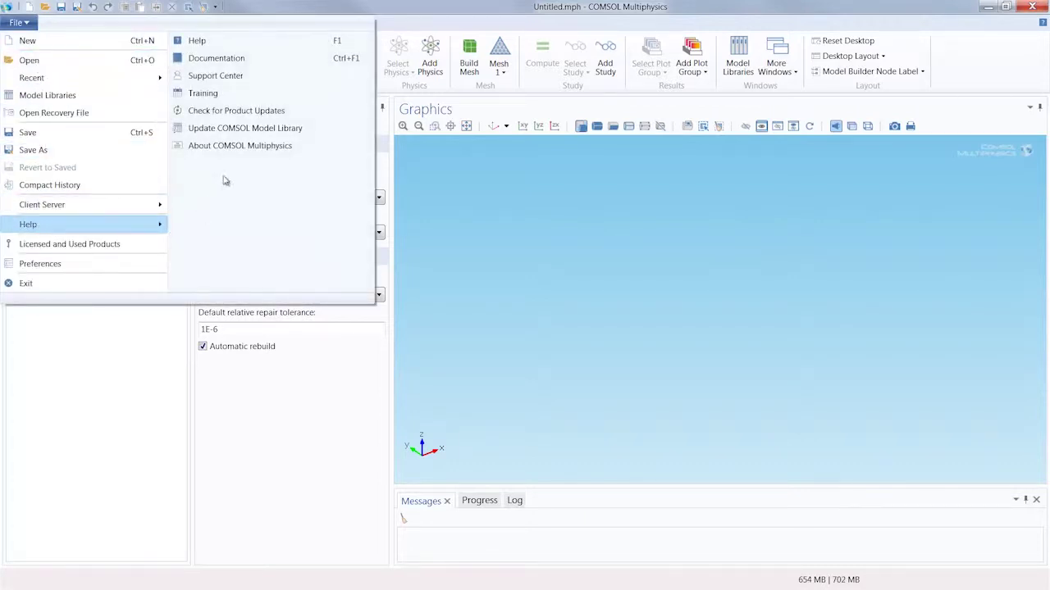
pyautogui.click(217, 59)
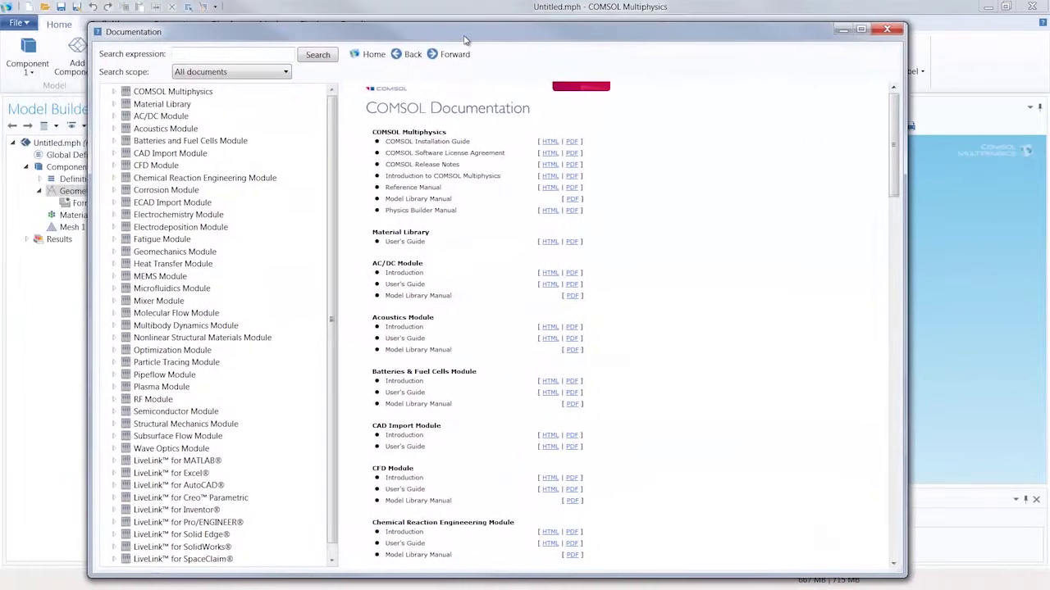
pyautogui.moveTo(895, 161); pyautogui.dragTo(892, 533)
pyautogui.click(572, 540)
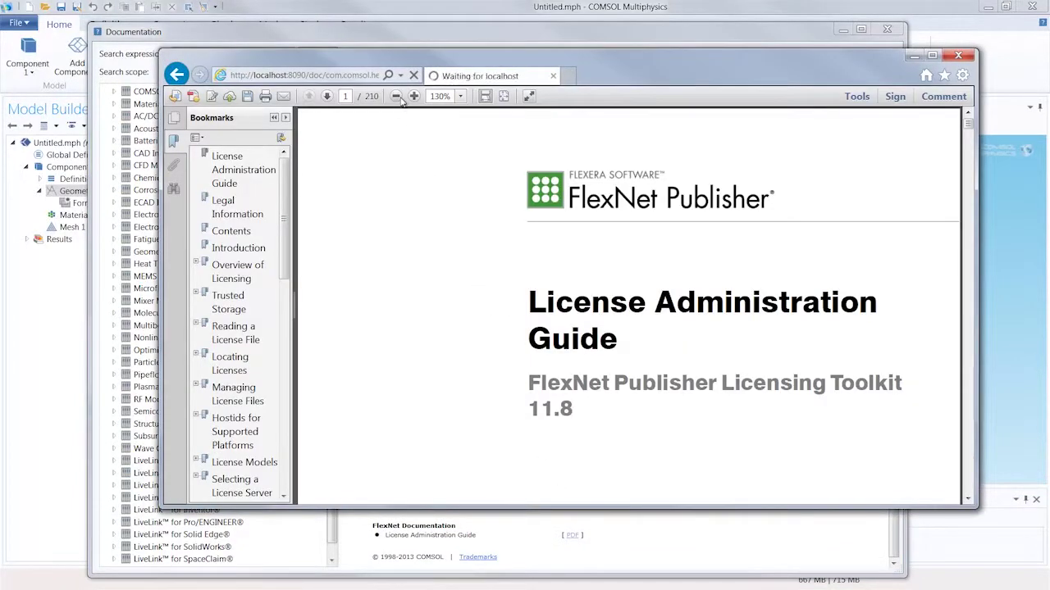
# Zoom the guide to 100% and jump through the Contents bookmarks to 'Managing the Options File'
pyautogui.click(397, 97)
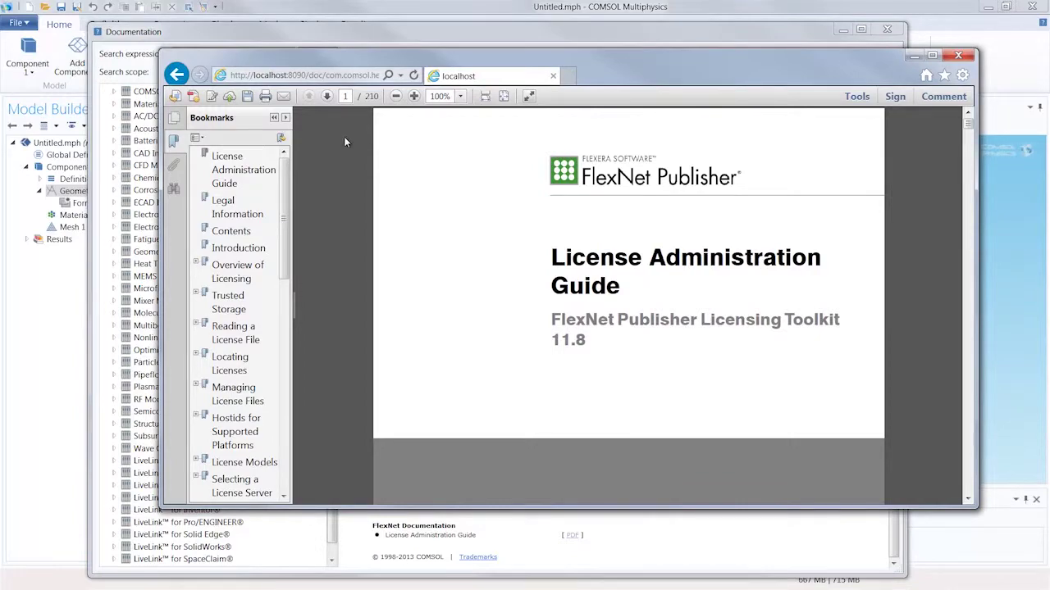
pyautogui.click(232, 230)
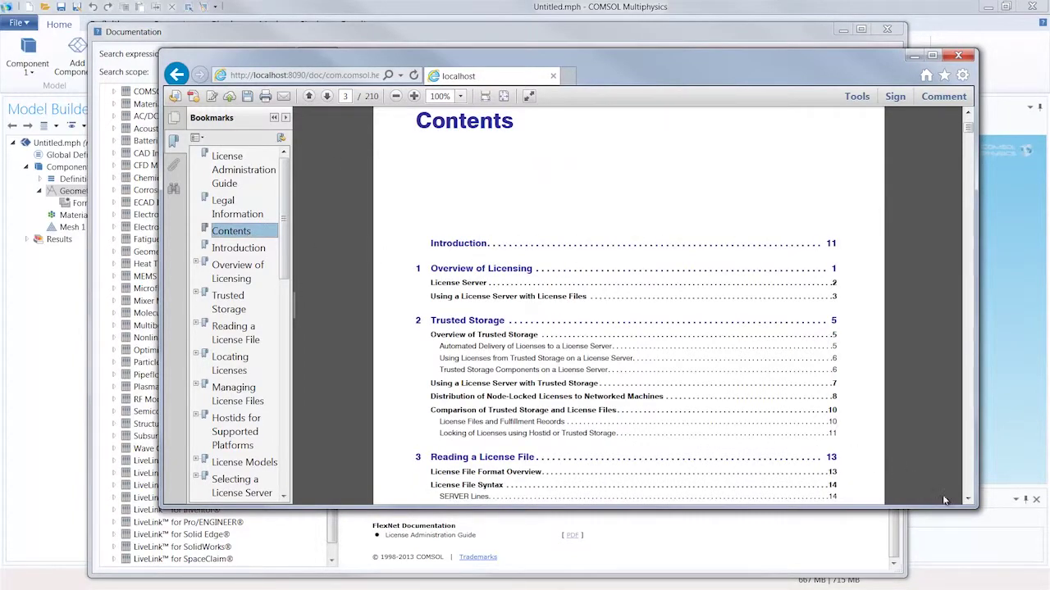
pyautogui.click(968, 499)
pyautogui.moveTo(968, 499); pyautogui.dragTo(967, 500)
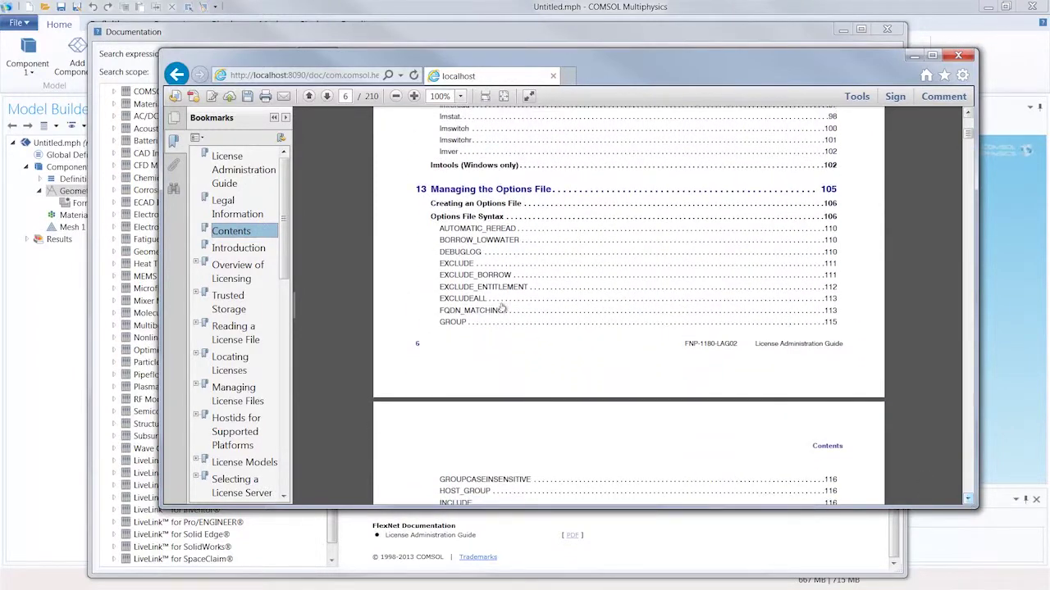
pyautogui.scroll(-8, 246, 328)
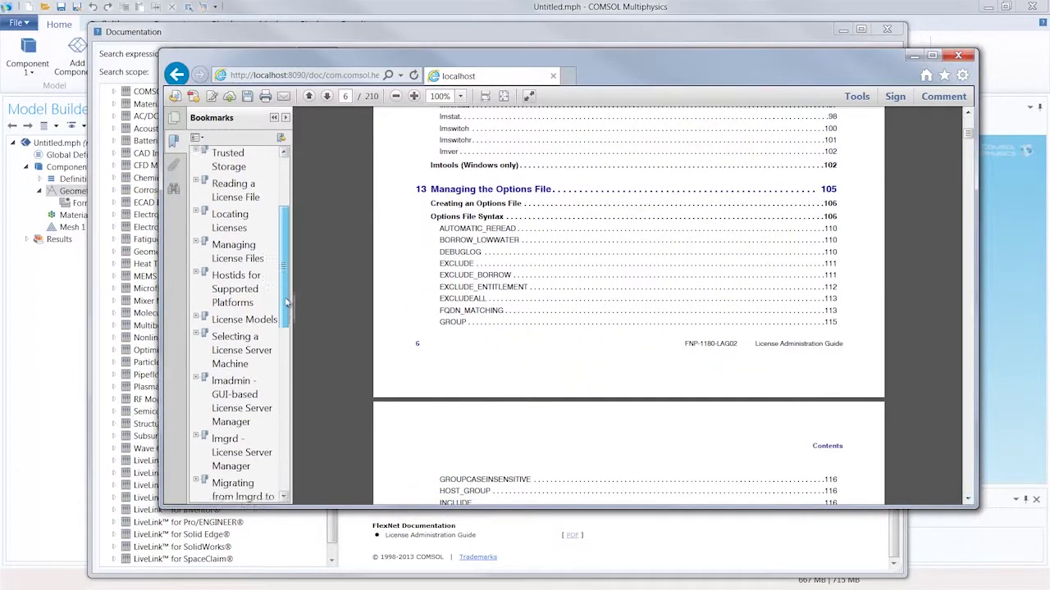
pyautogui.click(242, 325)
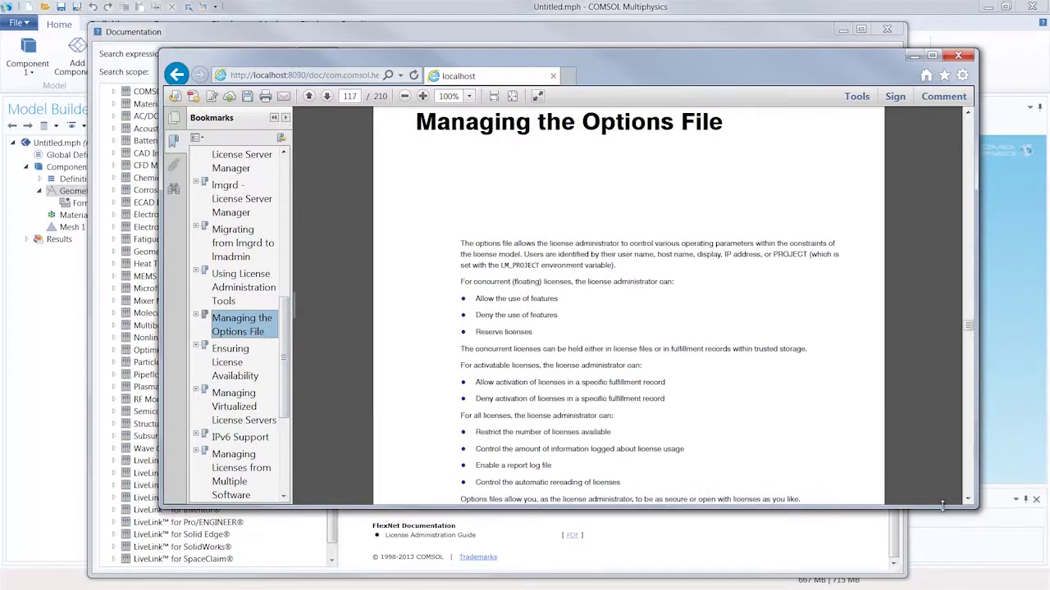
pyautogui.moveTo(968, 500); pyautogui.dragTo(968, 500)
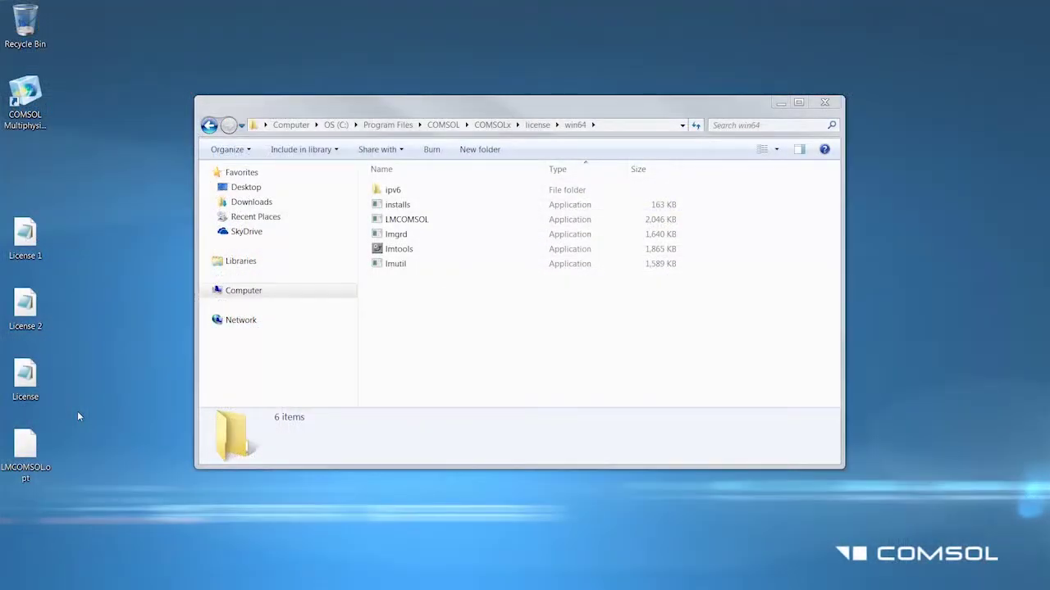
# Select License, License 1, License 2 and LMCOMSOL.opt on the desktop and drag them into license\win64
pyautogui.click(35, 442)
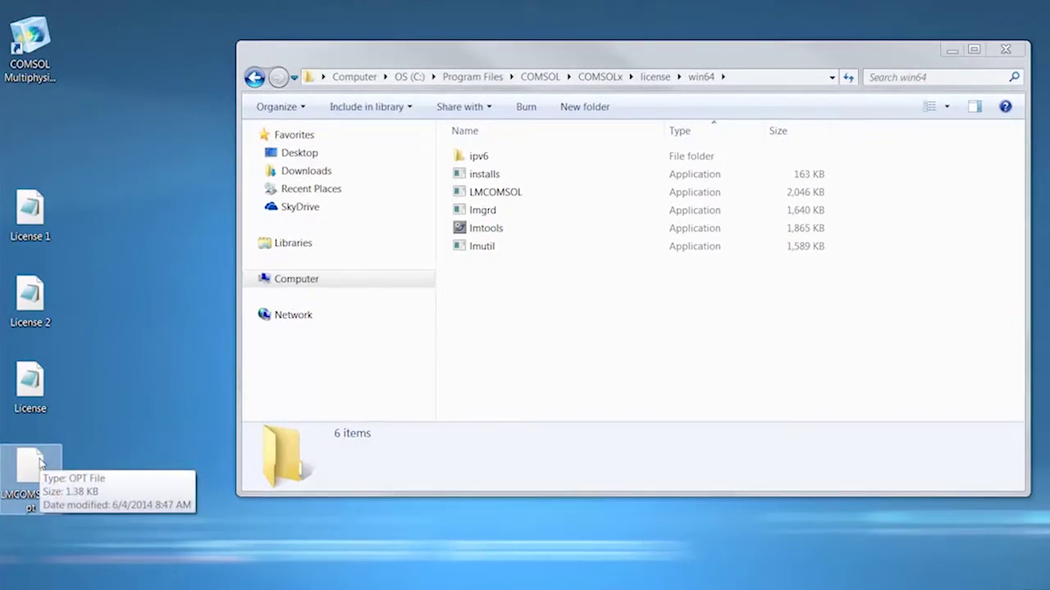
pyautogui.click(41, 226)
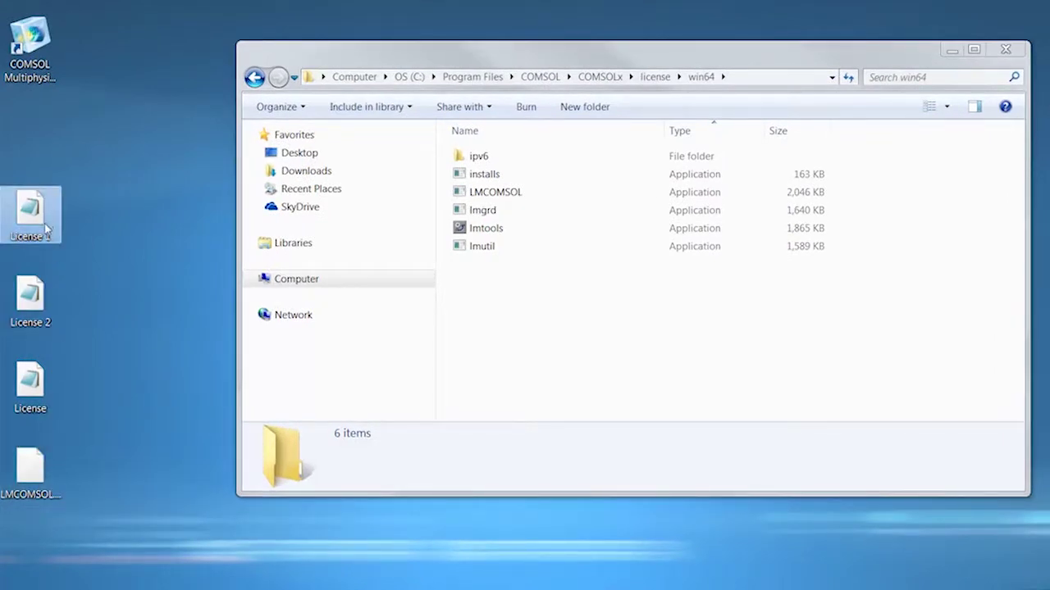
pyautogui.keyDown('ctrl'); pyautogui.click(41, 296); pyautogui.keyUp('ctrl')
pyautogui.keyDown('ctrl'); pyautogui.click(39, 384); pyautogui.keyUp('ctrl')
pyautogui.keyDown('ctrl'); pyautogui.click(40, 456); pyautogui.keyUp('ctrl')
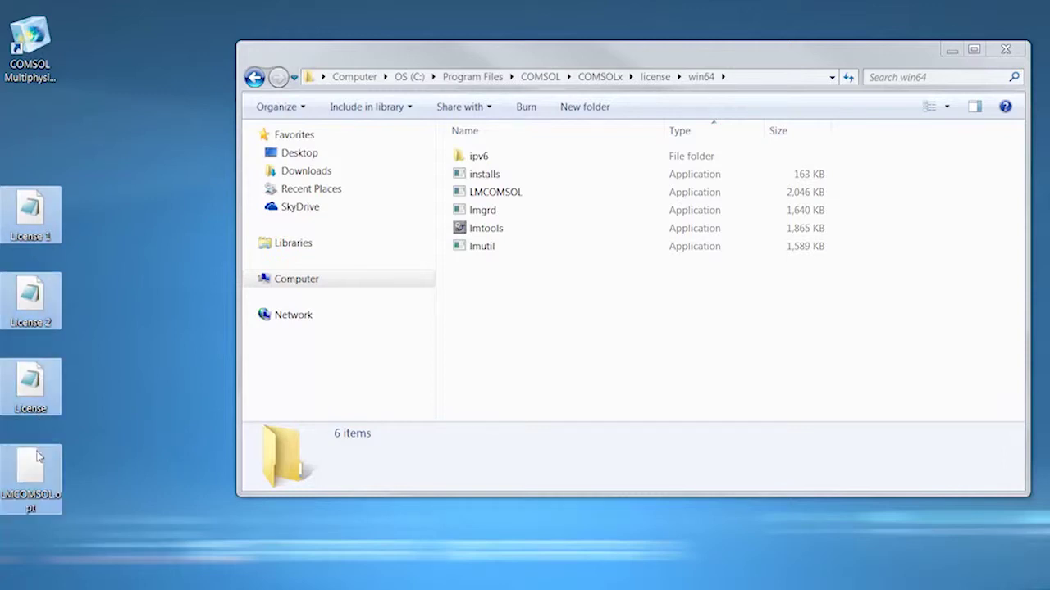
pyautogui.moveTo(40, 455); pyautogui.dragTo(490, 311)
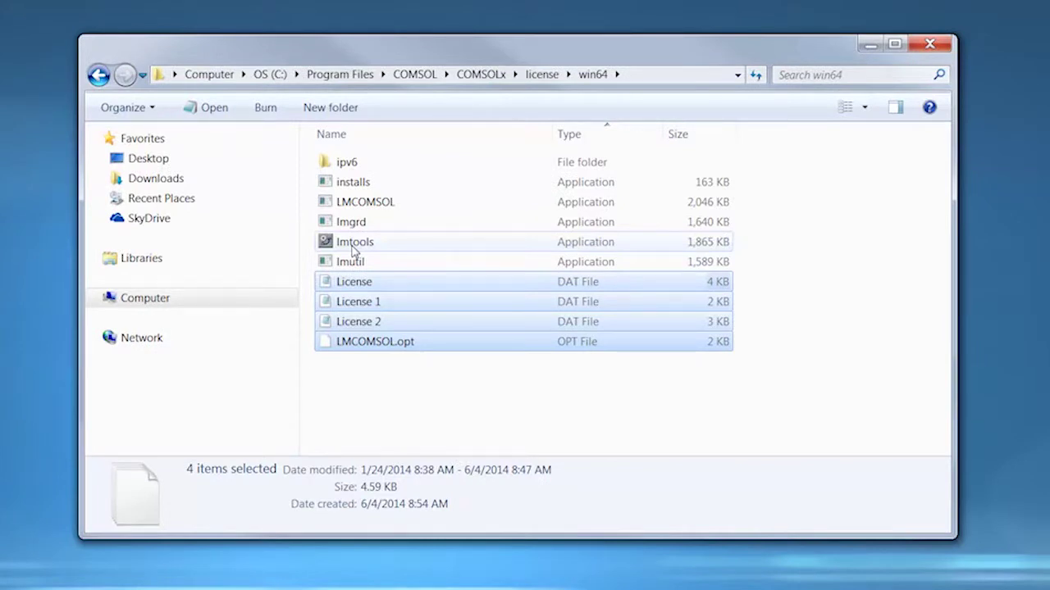
# Launch lmtools.exe and show Config Services with the lmgrd.exe, license.dat and COMSOL.log paths
pyautogui.doubleClick(352, 246)
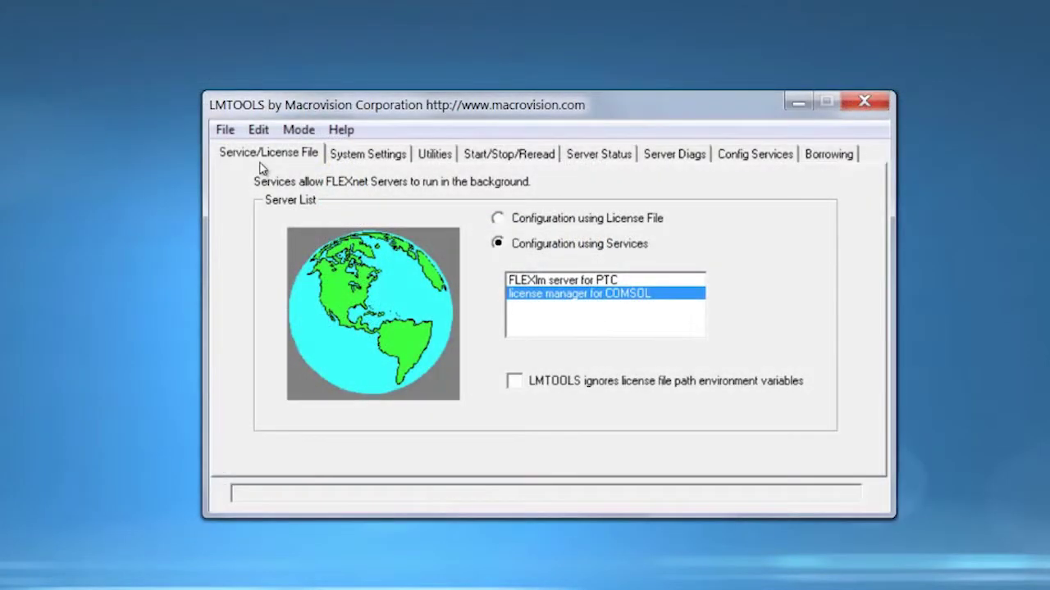
pyautogui.click(516, 163)
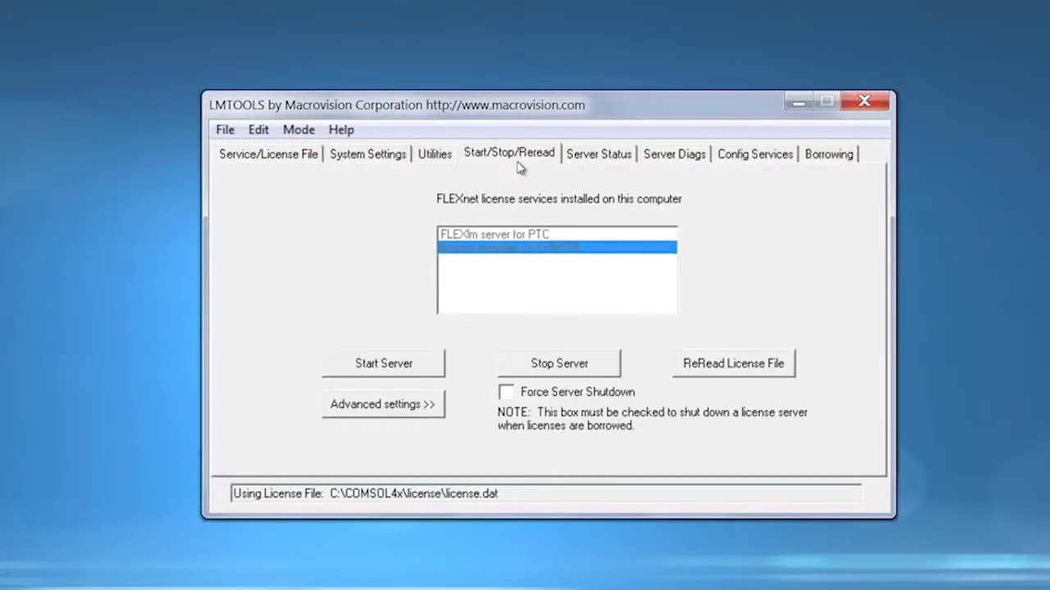
pyautogui.click(720, 166)
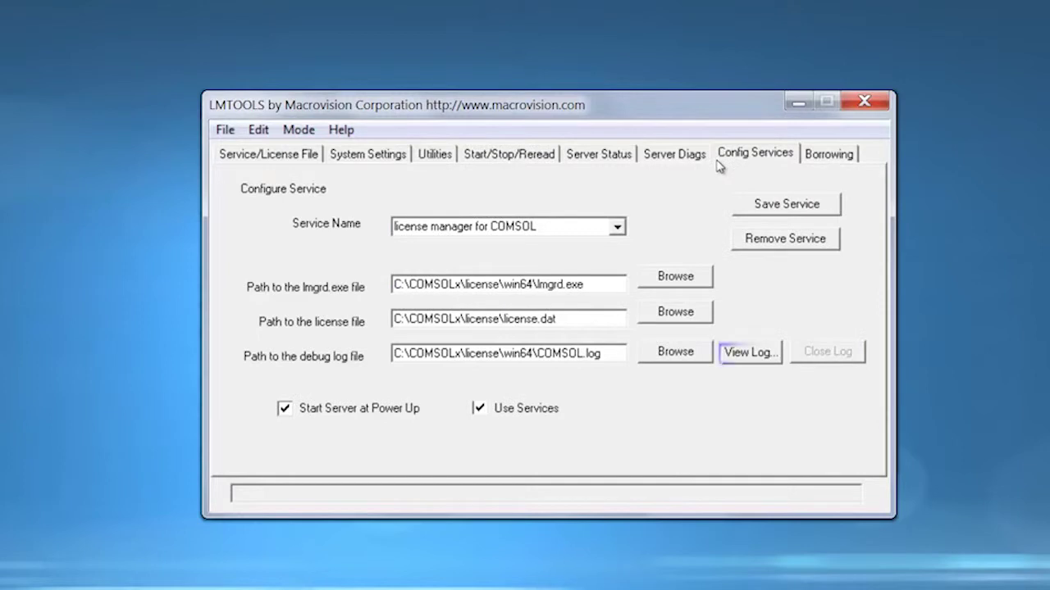